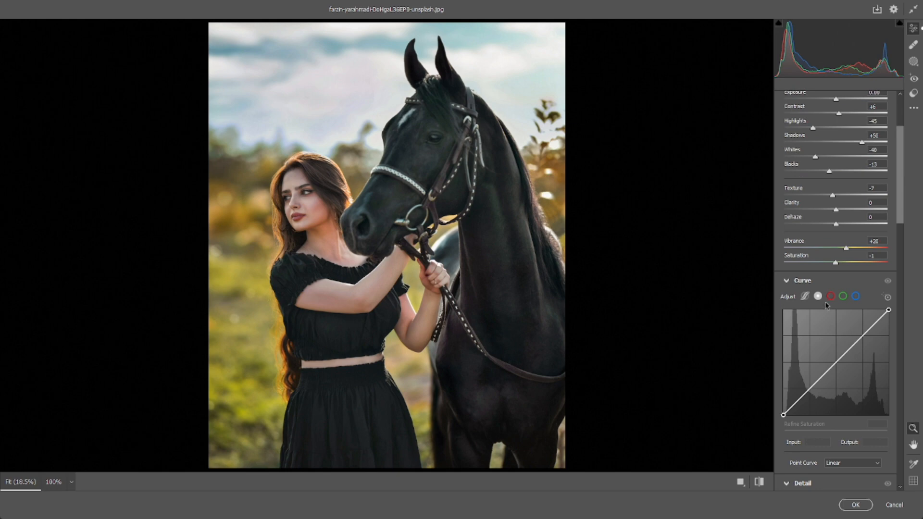
Step: Lower the basic tones: set Contrast to -14, Highlights to -56 and Whites to -39
{"action": "scroll", "coordinate": [821, 297], "scroll_direction": "up", "scroll_amount": 3}
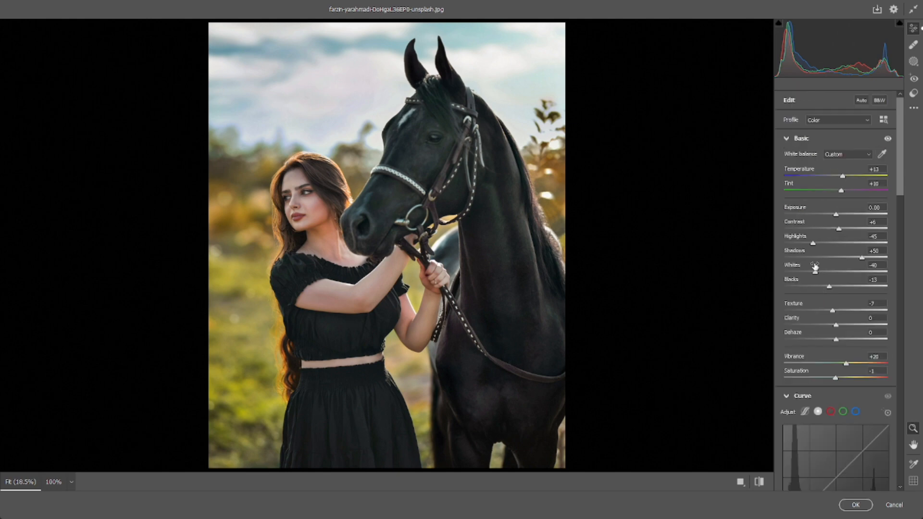
{"action": "left_click_drag", "start_coordinate": [811, 243], "coordinate": [832, 234]}
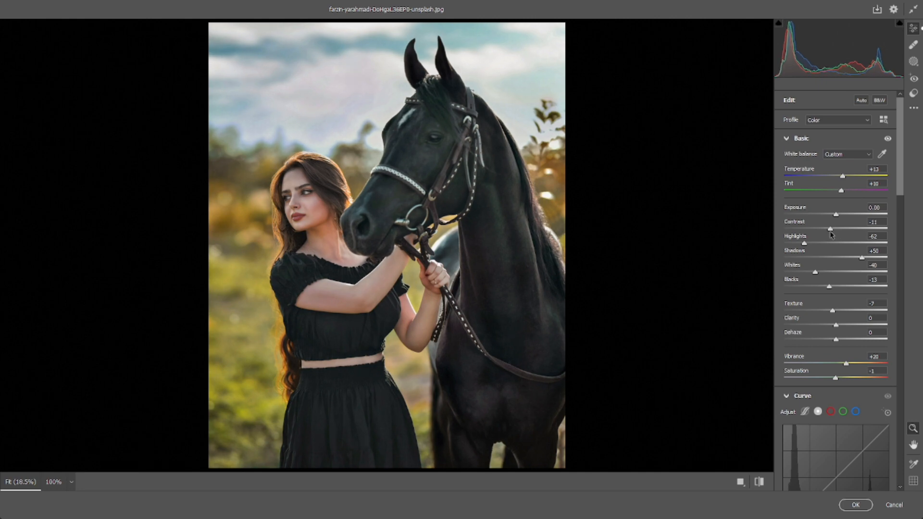
Step: Lift the midtones on the RGB point curve, round off its highlights and lower the white endpoint to output 219
{"action": "scroll", "coordinate": [829, 235], "scroll_direction": "down", "scroll_amount": 3}
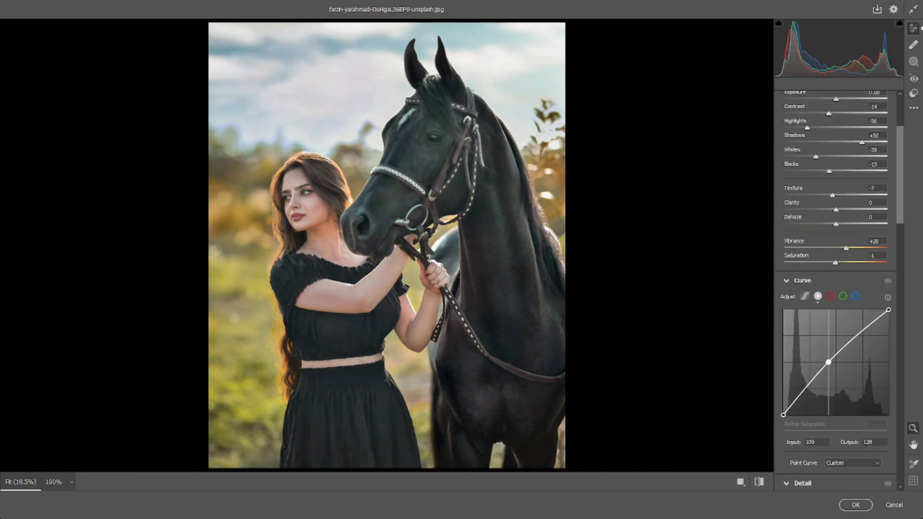
{"action": "left_click_drag", "start_coordinate": [828, 362], "coordinate": [889, 325]}
{"action": "left_click", "coordinate": [874, 323]}
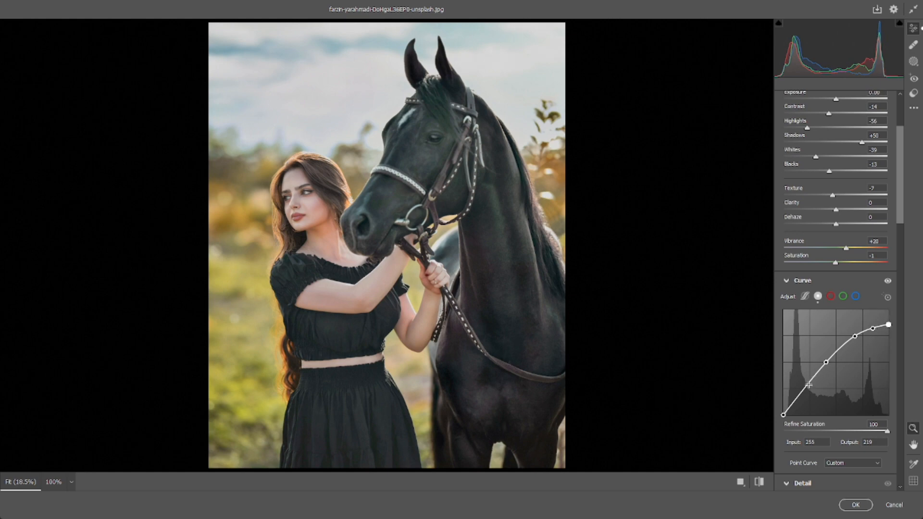
Step: Deepen the lower part of the RGB curve with a shadow point at input 25, output 10, and move the midpoint to about input 120, output 128
{"action": "left_click_drag", "start_coordinate": [809, 385], "coordinate": [794, 411]}
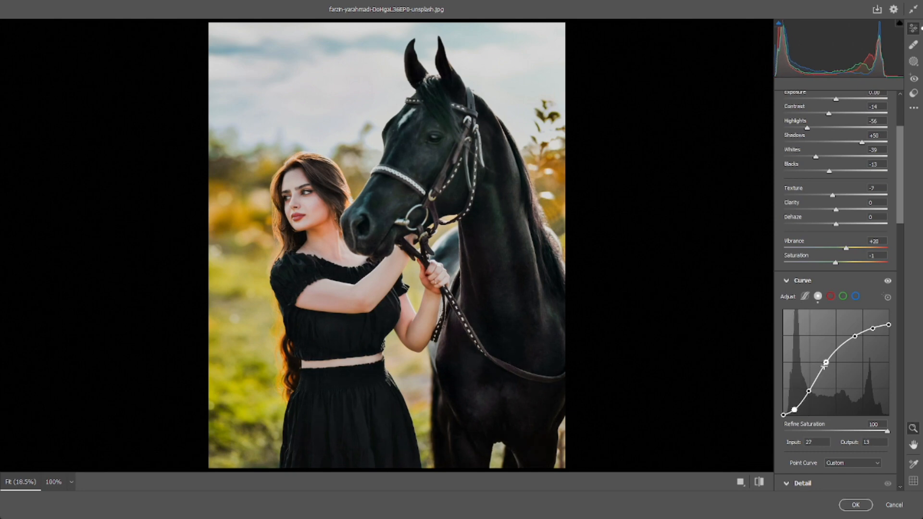
{"action": "left_click_drag", "start_coordinate": [825, 363], "coordinate": [832, 362]}
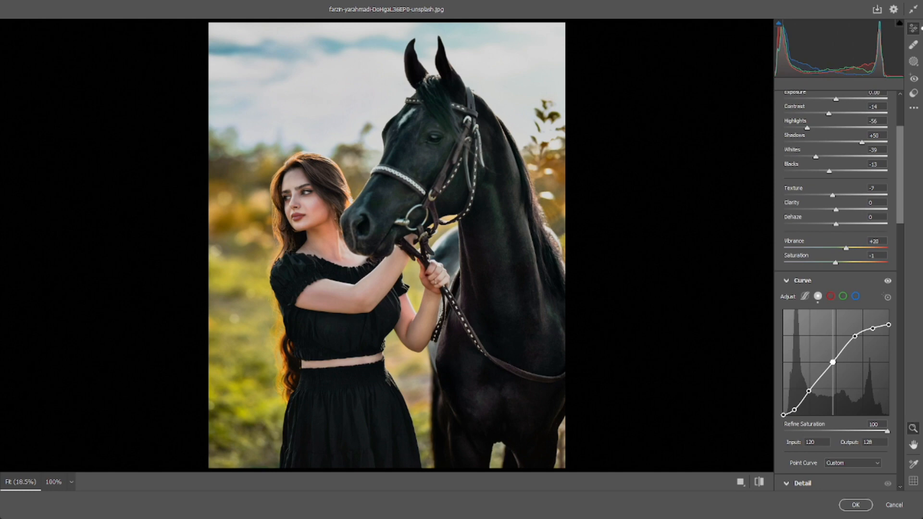
{"action": "left_click_drag", "start_coordinate": [808, 391], "coordinate": [810, 394]}
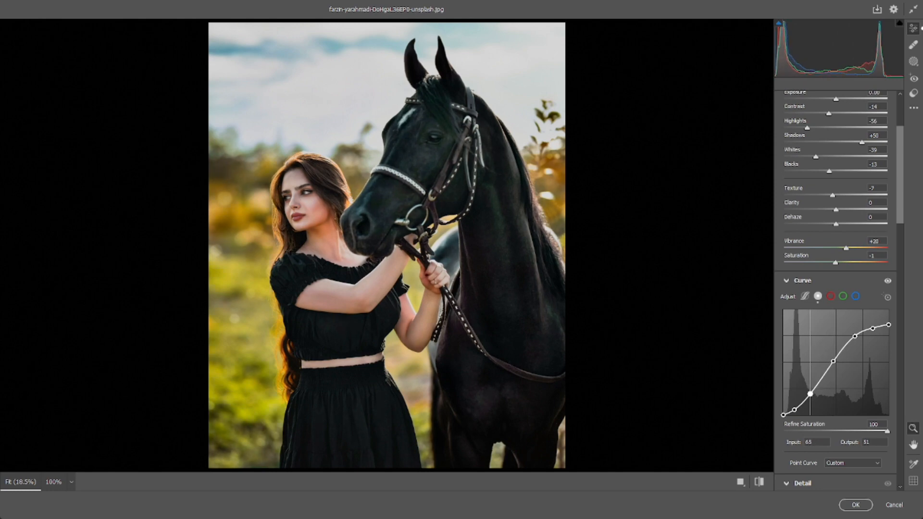
{"action": "left_click", "coordinate": [797, 406]}
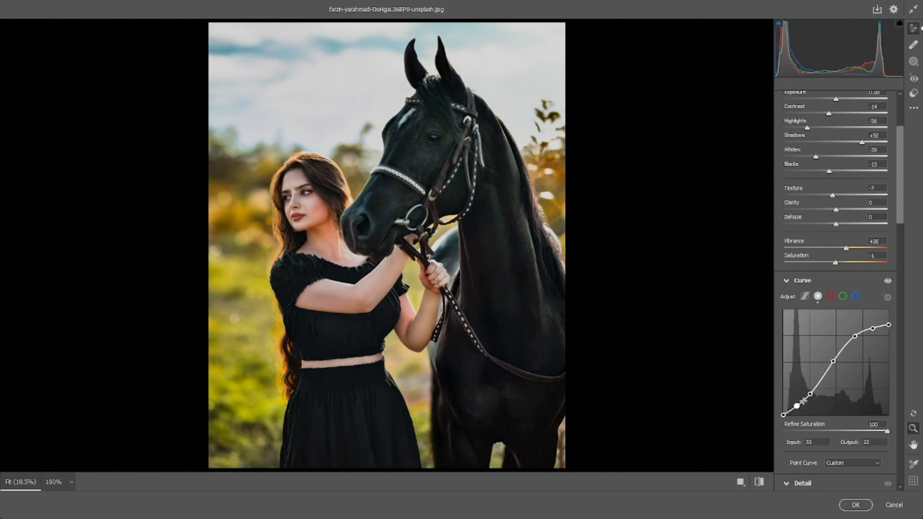
{"action": "left_click_drag", "start_coordinate": [811, 394], "coordinate": [793, 411]}
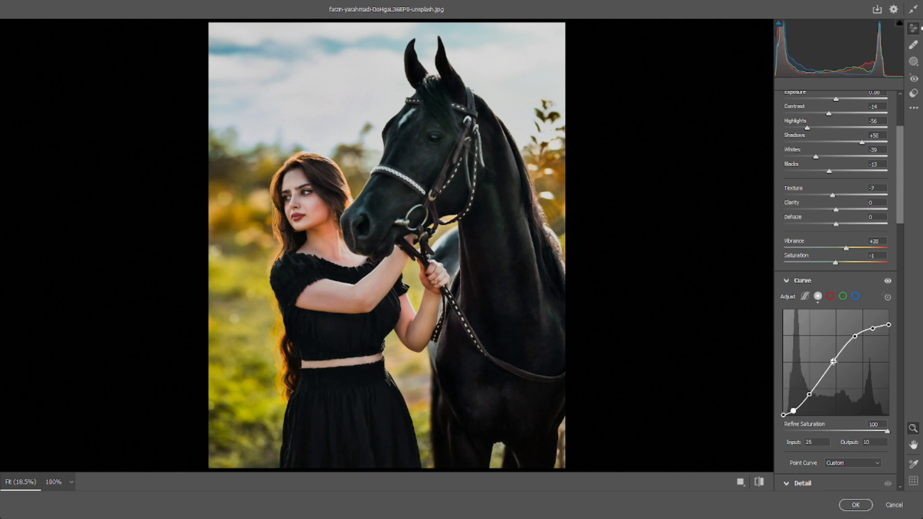
Step: Lower the RGB curve's highlight points, placing one at input 176, output 181, and copy the channel settings
{"action": "mouse_move", "coordinate": [855, 335]}
{"action": "left_mouse_down"}
{"action": "mouse_move", "coordinate": [889, 326]}
{"action": "mouse_move", "coordinate": [871, 332]}
{"action": "left_mouse_up"}
{"action": "left_click", "coordinate": [855, 341]}
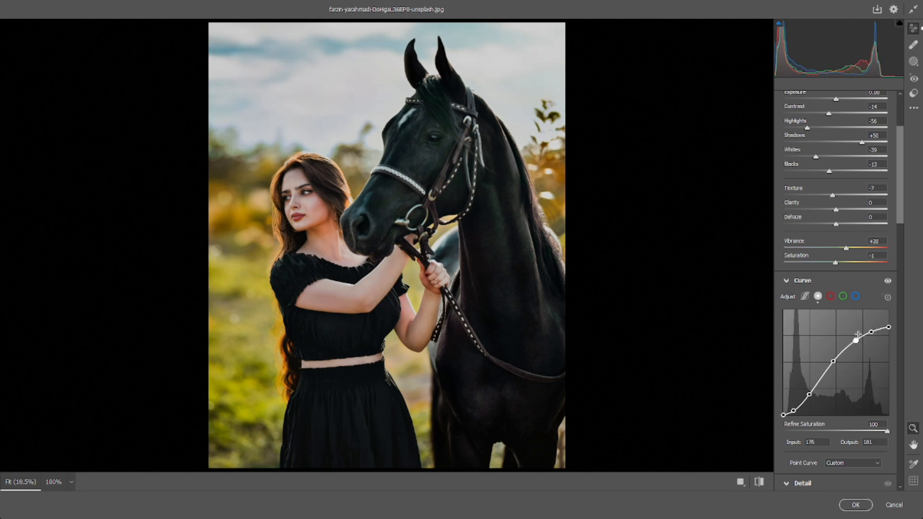
{"action": "right_click", "coordinate": [820, 336]}
{"action": "left_click", "coordinate": [855, 335]}
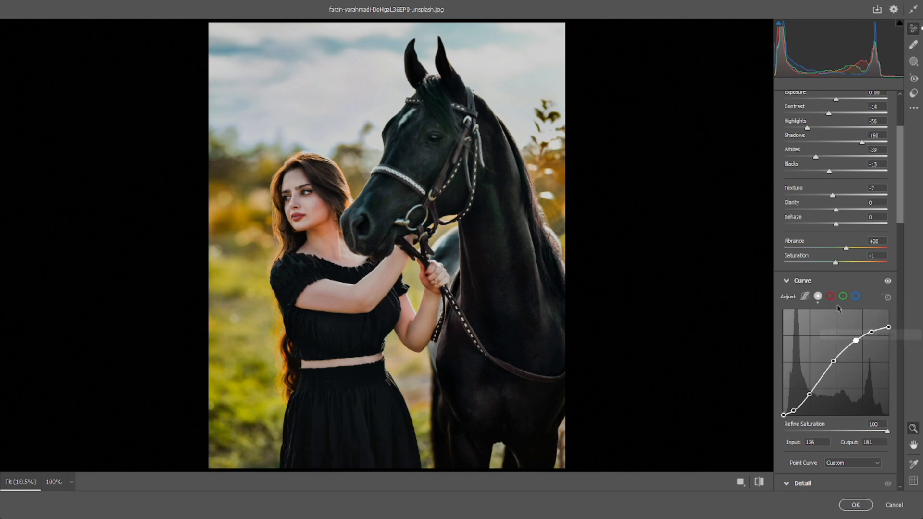
Step: Paste the copied curve settings into the red and green channels
{"action": "left_click", "coordinate": [831, 296]}
{"action": "right_click", "coordinate": [821, 308]}
{"action": "left_click", "coordinate": [841, 327]}
{"action": "left_click", "coordinate": [842, 326]}
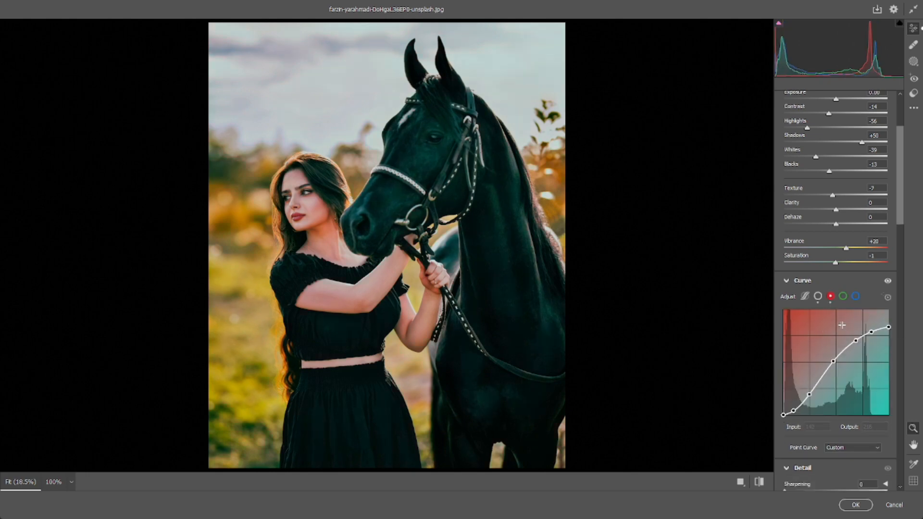
{"action": "left_click", "coordinate": [843, 296]}
{"action": "right_click", "coordinate": [820, 289]}
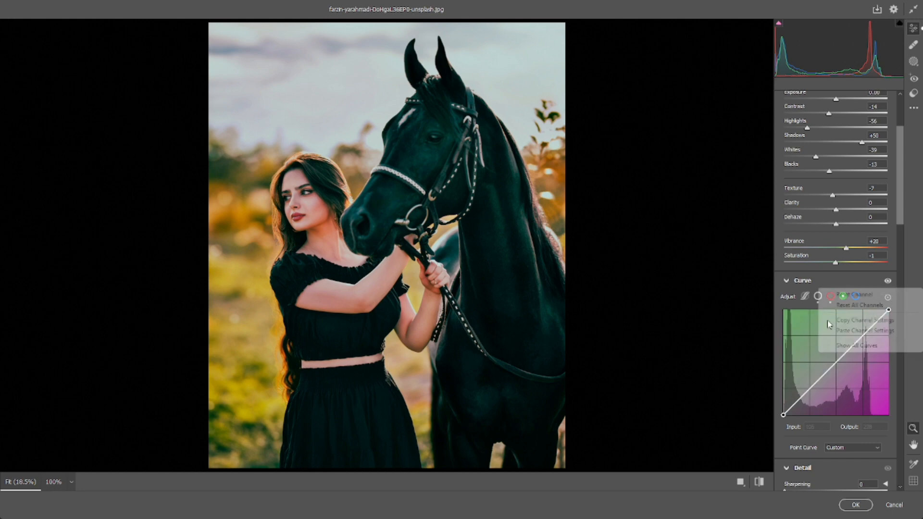
{"action": "left_click", "coordinate": [848, 330]}
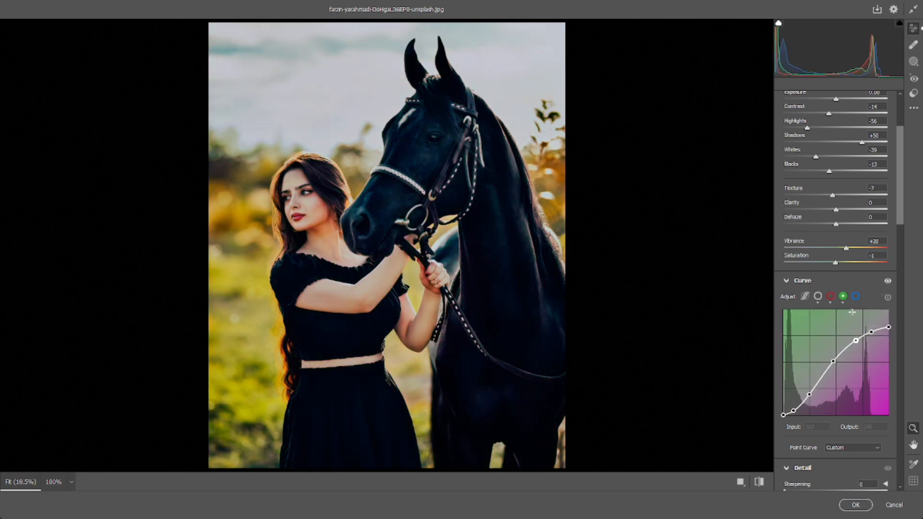
Step: Try to paste the copied curve settings into the blue channel
{"action": "left_click", "coordinate": [856, 296]}
{"action": "right_click", "coordinate": [820, 302]}
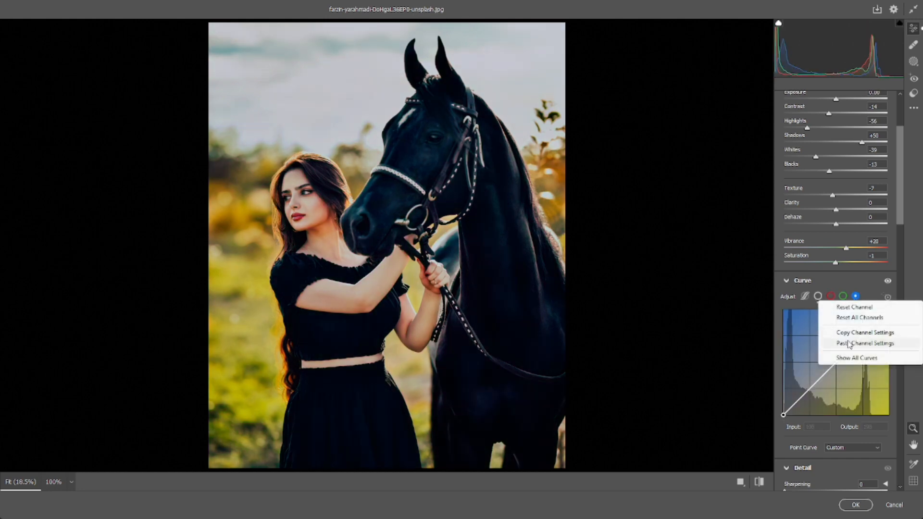
{"action": "left_click", "coordinate": [849, 343]}
{"action": "key", "text": "ctrl+z"}
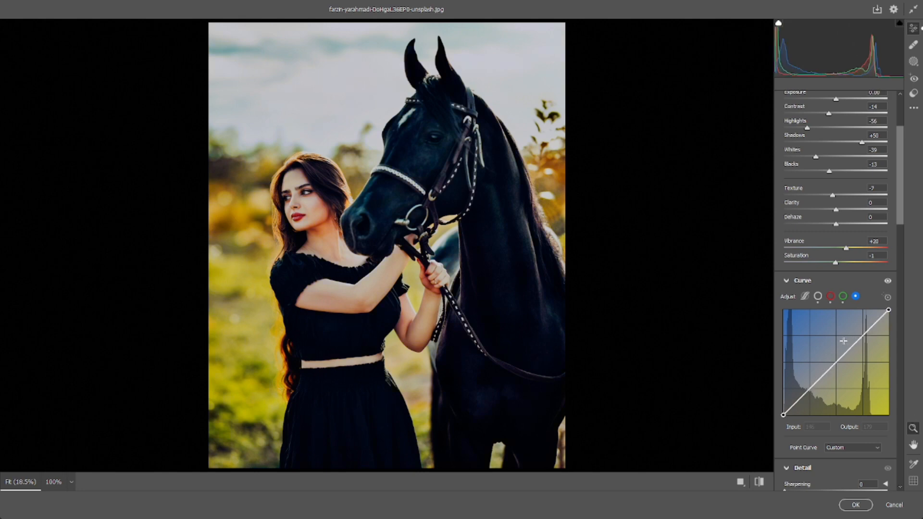
Step: Bend the blue curve down with points at 198/185, 127/109 and 64/60, and lower its white endpoint to output 243
{"action": "left_click_drag", "start_coordinate": [863, 336], "coordinate": [865, 339]}
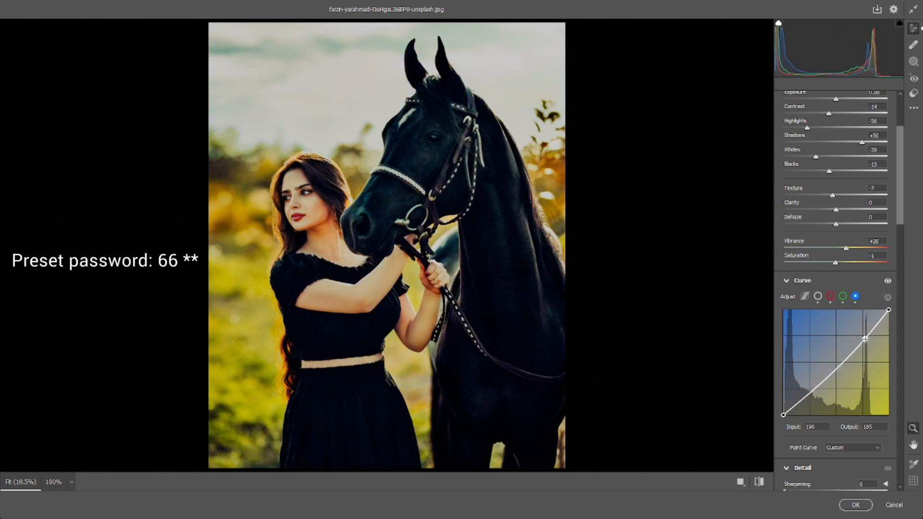
{"action": "left_click", "coordinate": [837, 369]}
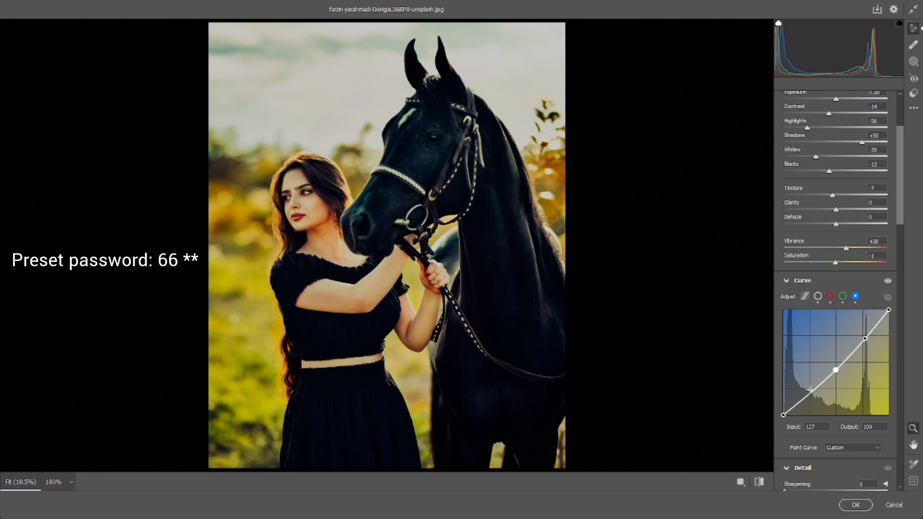
{"action": "left_click", "coordinate": [810, 390]}
{"action": "left_click_drag", "start_coordinate": [810, 390], "coordinate": [810, 390]}
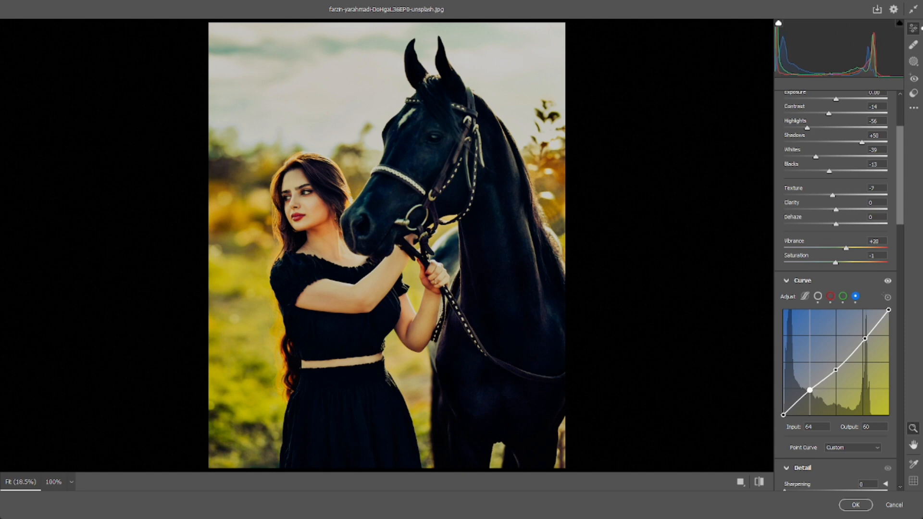
{"action": "left_click_drag", "start_coordinate": [888, 311], "coordinate": [889, 315]}
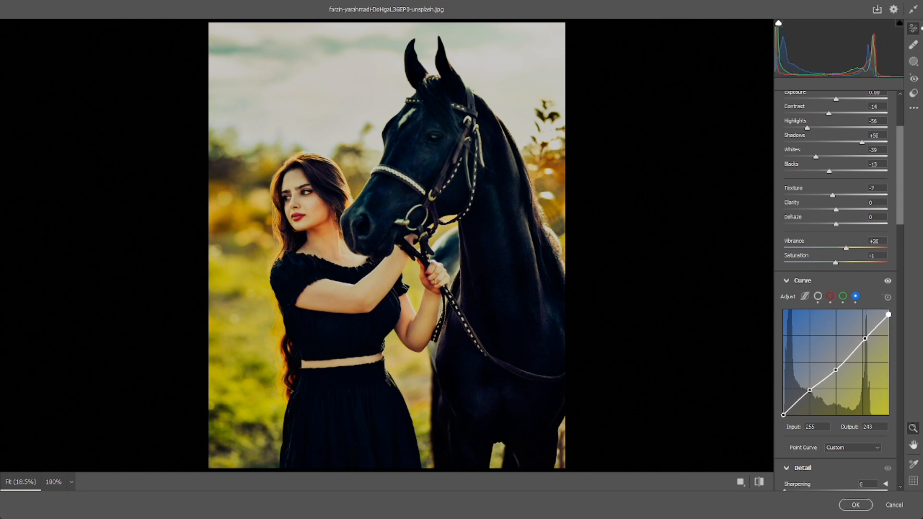
Step: Set Sharpening to 45, Noise Reduction to 52 and Color Noise Reduction to 54
{"action": "scroll", "coordinate": [861, 318], "scroll_direction": "down", "scroll_amount": 4}
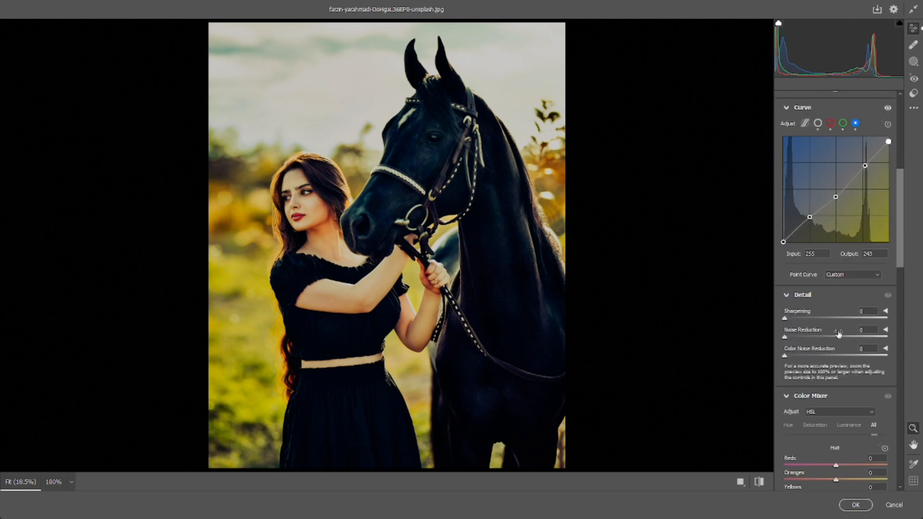
{"action": "left_click_drag", "start_coordinate": [800, 319], "coordinate": [814, 318]}
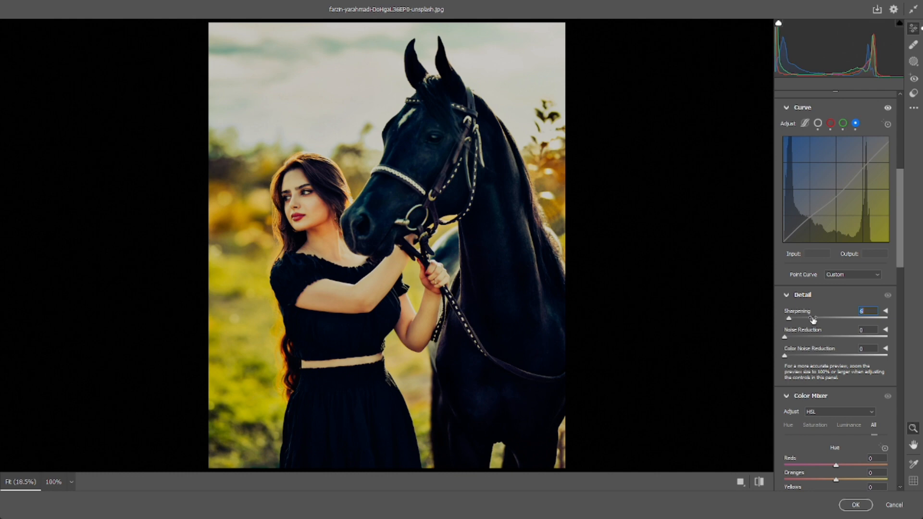
{"action": "left_click", "coordinate": [838, 337]}
{"action": "left_click", "coordinate": [839, 355]}
Step: Shift the yellows and greens to hue -47 and mute them with saturation -54 for yellows and -58 for greens
{"action": "scroll", "coordinate": [827, 337], "scroll_direction": "down", "scroll_amount": 5}
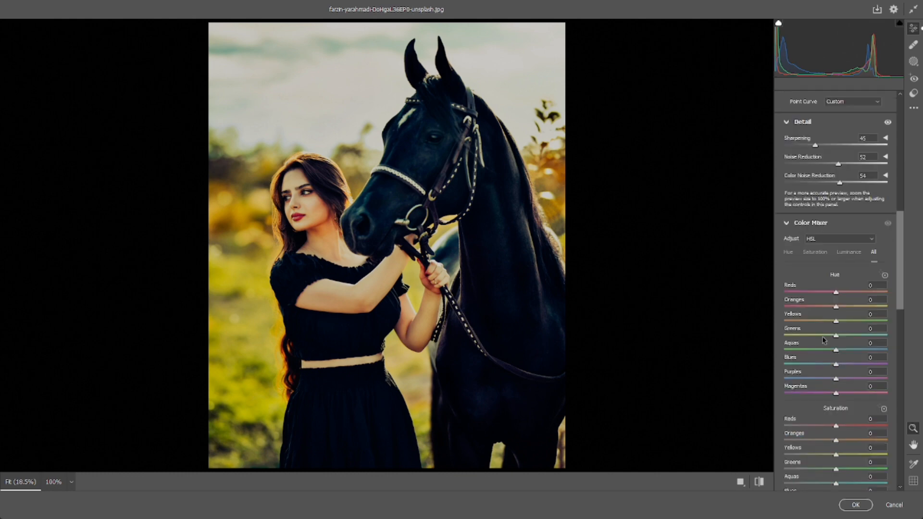
{"action": "scroll", "coordinate": [824, 331], "scroll_direction": "down", "scroll_amount": 1}
{"action": "left_click_drag", "start_coordinate": [836, 354], "coordinate": [817, 340]}
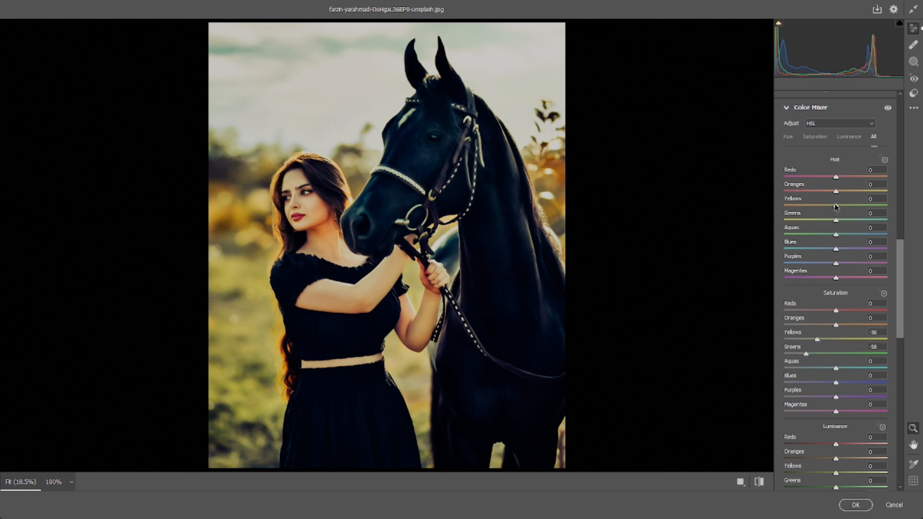
{"action": "left_click_drag", "start_coordinate": [836, 205], "coordinate": [812, 207]}
{"action": "left_click_drag", "start_coordinate": [817, 339], "coordinate": [805, 343]}
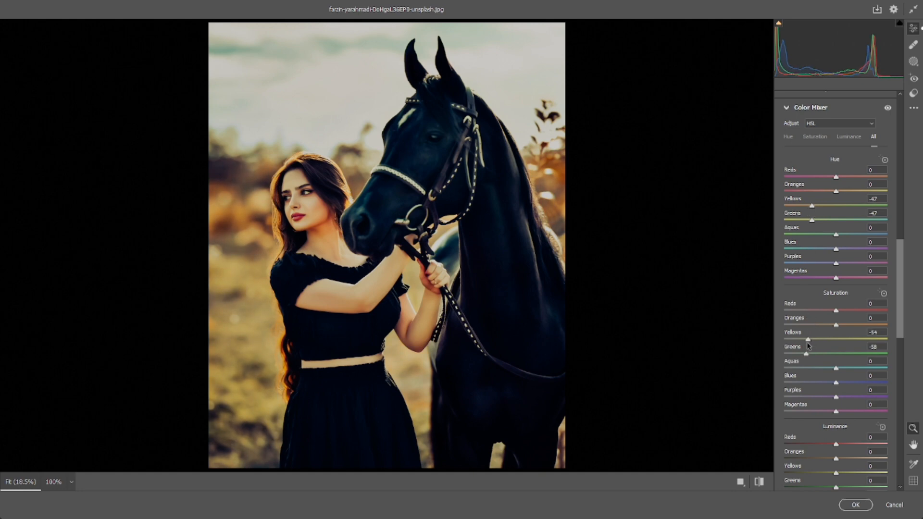
Step: Set the reds to hue -30 and saturation -16, and the oranges to hue about -15 and saturation -17
{"action": "left_click_drag", "start_coordinate": [836, 325], "coordinate": [830, 326]}
{"action": "left_click_drag", "start_coordinate": [836, 178], "coordinate": [826, 201]}
Step: Set the saturation of aquas, purples and magentas to -100 and blues to -44, and the blues hue to +100
{"action": "scroll", "coordinate": [843, 253], "scroll_direction": "down", "scroll_amount": 2}
{"action": "left_click_drag", "start_coordinate": [836, 312], "coordinate": [760, 327]}
{"action": "left_click_drag", "start_coordinate": [831, 339], "coordinate": [763, 342]}
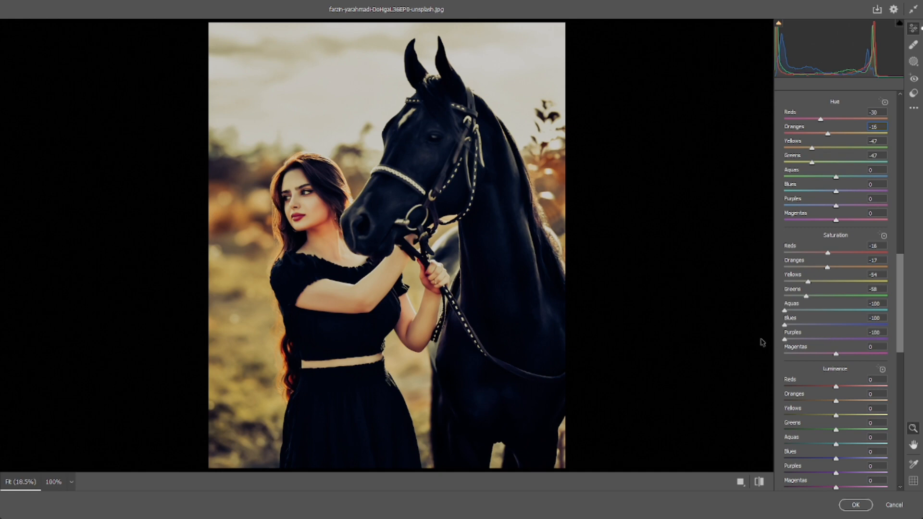
{"action": "left_click_drag", "start_coordinate": [837, 354], "coordinate": [766, 354]}
{"action": "left_click_drag", "start_coordinate": [793, 325], "coordinate": [814, 327]}
{"action": "left_click_drag", "start_coordinate": [837, 191], "coordinate": [914, 197]}
{"action": "left_click_drag", "start_coordinate": [848, 207], "coordinate": [789, 208]}
Step: Darken colours through luminance: blues to -7, reds to -12 and yellows to -13, keeping oranges at 0
{"action": "scroll", "coordinate": [849, 322], "scroll_direction": "down", "scroll_amount": 3}
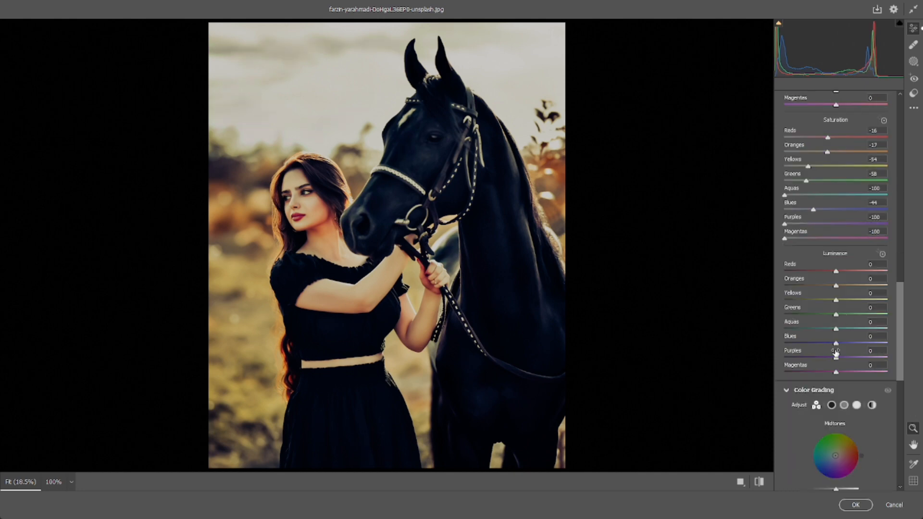
{"action": "left_click_drag", "start_coordinate": [837, 343], "coordinate": [833, 344]}
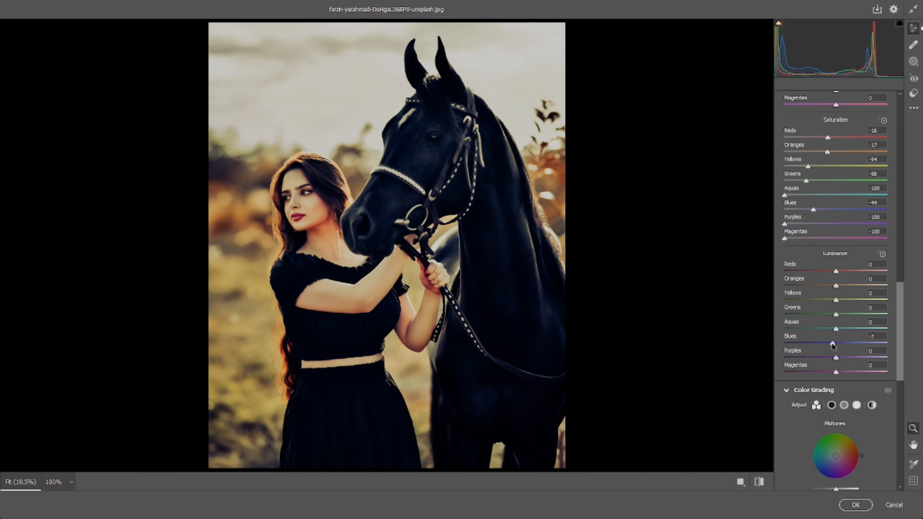
{"action": "left_click_drag", "start_coordinate": [837, 300], "coordinate": [831, 274]}
{"action": "double_click", "coordinate": [833, 286]}
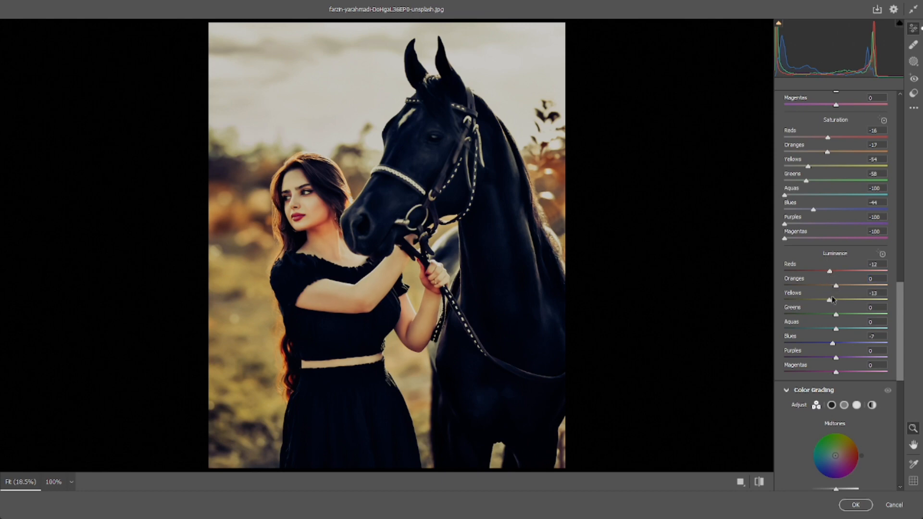
Step: Raise the greens saturation slightly and fine-tune the greens hue and the yellows saturation
{"action": "scroll", "coordinate": [834, 331], "scroll_direction": "down", "scroll_amount": 3}
{"action": "scroll", "coordinate": [835, 330], "scroll_direction": "up", "scroll_amount": 6}
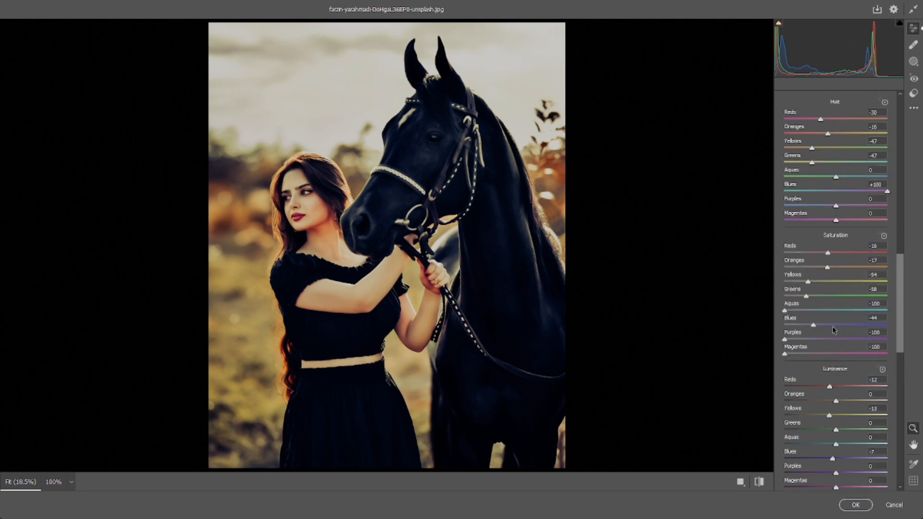
{"action": "left_click_drag", "start_coordinate": [806, 297], "coordinate": [815, 299]}
{"action": "mouse_move", "coordinate": [812, 163]}
{"action": "left_mouse_down"}
{"action": "mouse_move", "coordinate": [871, 162]}
{"action": "mouse_move", "coordinate": [779, 165]}
{"action": "mouse_move", "coordinate": [812, 172]}
{"action": "left_mouse_up"}
{"action": "mouse_move", "coordinate": [809, 281]}
{"action": "left_mouse_down"}
{"action": "mouse_move", "coordinate": [793, 283]}
{"action": "mouse_move", "coordinate": [807, 284]}
{"action": "left_mouse_up"}
Step: Tint the highlights a warm yellow-orange in color grading, with saturation about 19
{"action": "scroll", "coordinate": [812, 293], "scroll_direction": "down", "scroll_amount": 6}
{"action": "left_click", "coordinate": [856, 233]}
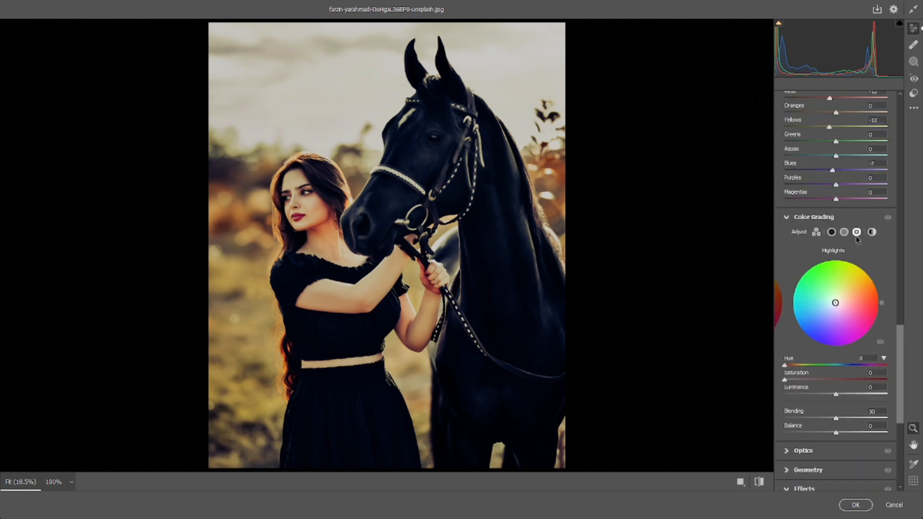
{"action": "left_click_drag", "start_coordinate": [836, 303], "coordinate": [842, 296]}
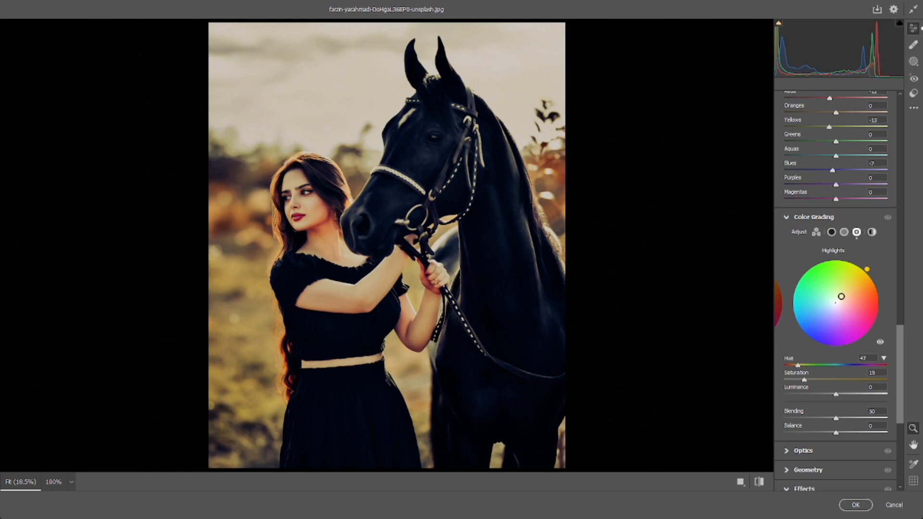
{"action": "left_click_drag", "start_coordinate": [866, 272], "coordinate": [870, 276]}
Step: Tint the shadows teal with hue 156 and saturation 19, and lower their luminance slightly
{"action": "left_click", "coordinate": [832, 233]}
{"action": "mouse_move", "coordinate": [835, 302]}
{"action": "left_mouse_down"}
{"action": "mouse_move", "coordinate": [822, 306]}
{"action": "mouse_move", "coordinate": [813, 292]}
{"action": "mouse_move", "coordinate": [828, 300]}
{"action": "left_mouse_up"}
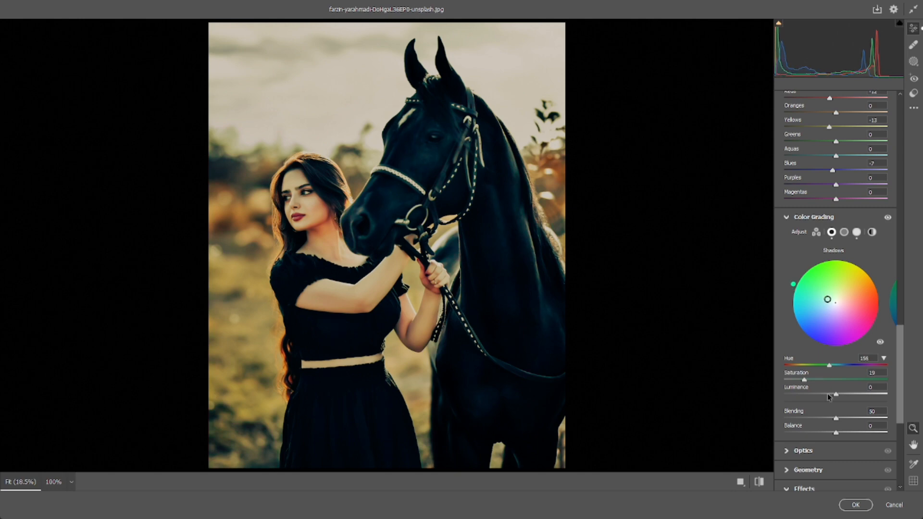
{"action": "mouse_move", "coordinate": [831, 394]}
{"action": "left_mouse_down"}
{"action": "mouse_move", "coordinate": [823, 395]}
{"action": "mouse_move", "coordinate": [833, 394]}
{"action": "left_mouse_up"}
Step: Tint the midtones warm orange with hue 38 and saturation 5
{"action": "left_click", "coordinate": [844, 233]}
{"action": "left_click_drag", "start_coordinate": [837, 298], "coordinate": [837, 301]}
{"action": "left_click_drag", "start_coordinate": [869, 274], "coordinate": [872, 281]}
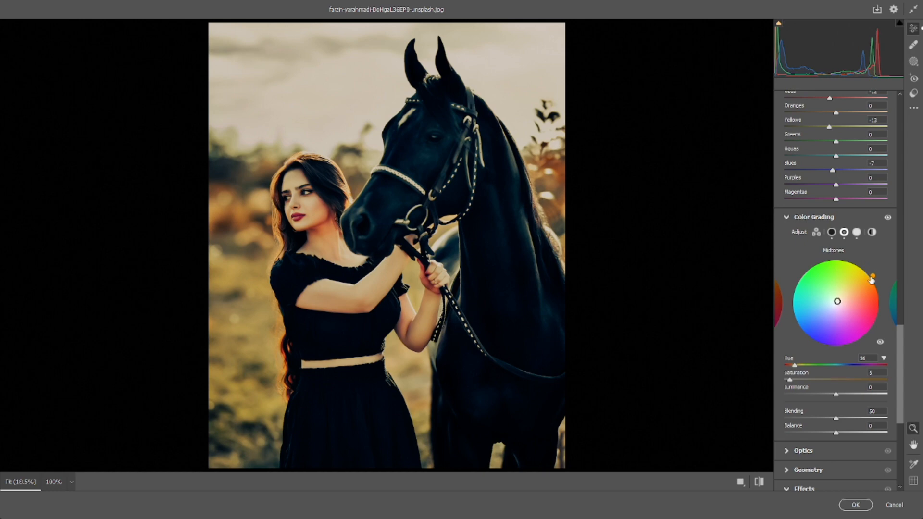
{"action": "scroll", "coordinate": [861, 277], "scroll_direction": "down", "scroll_amount": 5}
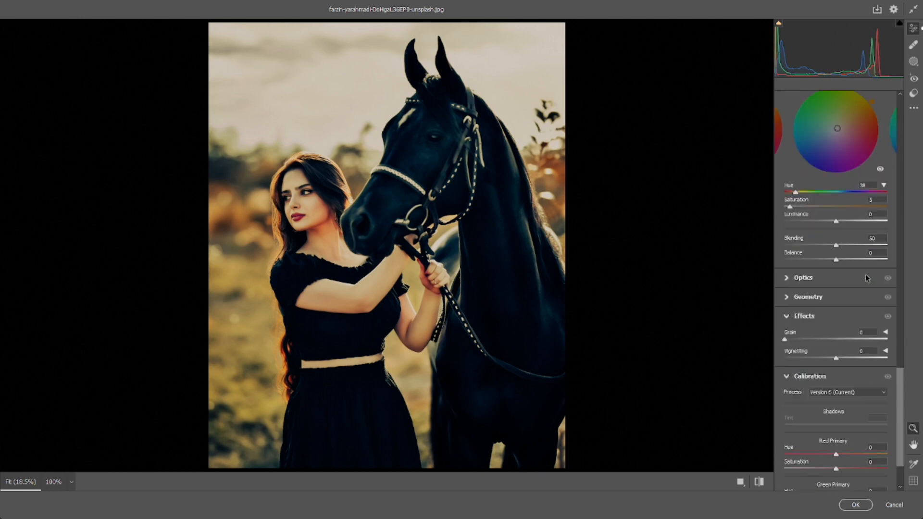
Step: Lift the shadow end of the main point curve, raising the low point to output 16 and the black point to output 6
{"action": "scroll", "coordinate": [847, 279], "scroll_direction": "up", "scroll_amount": 10}
{"action": "scroll", "coordinate": [839, 274], "scroll_direction": "up", "scroll_amount": 8}
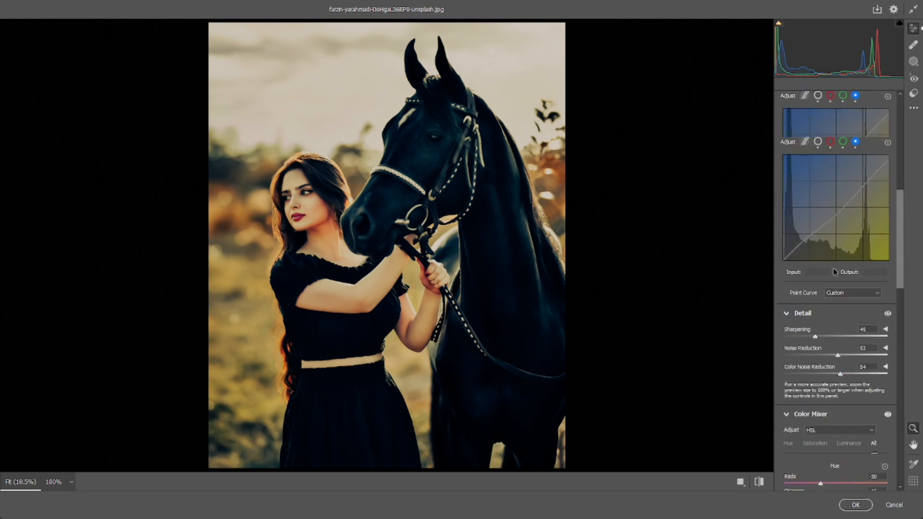
{"action": "left_click", "coordinate": [818, 257]}
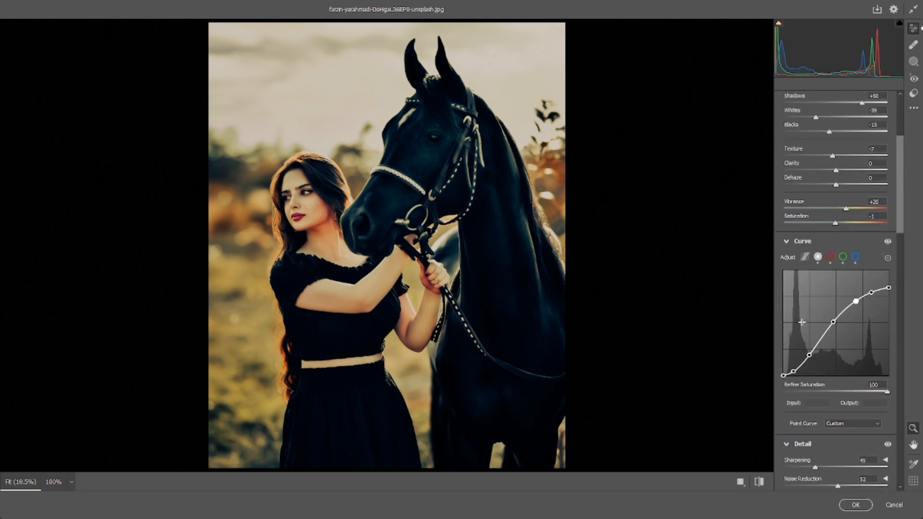
{"action": "left_click", "coordinate": [794, 371]}
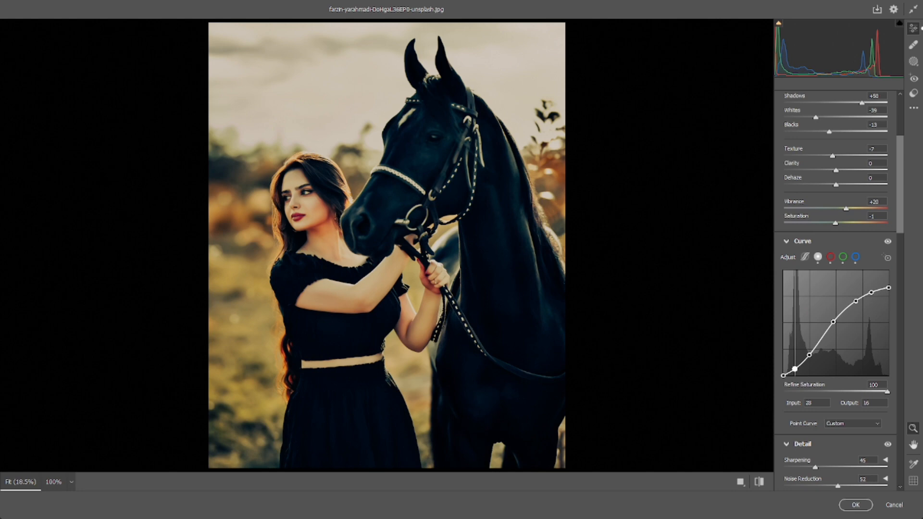
{"action": "mouse_move", "coordinate": [783, 376]}
{"action": "left_mouse_down"}
{"action": "mouse_move", "coordinate": [783, 365]}
{"action": "mouse_move", "coordinate": [794, 366]}
{"action": "mouse_move", "coordinate": [784, 373]}
{"action": "left_mouse_up"}
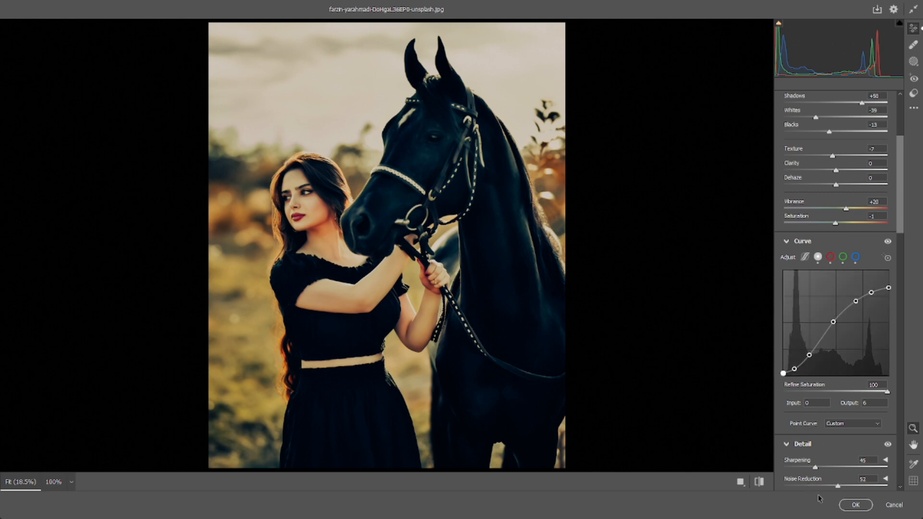
Step: Increase the noise reduction slightly
{"action": "scroll", "coordinate": [856, 380], "scroll_direction": "up", "scroll_amount": 3}
{"action": "scroll", "coordinate": [838, 330], "scroll_direction": "down", "scroll_amount": 6}
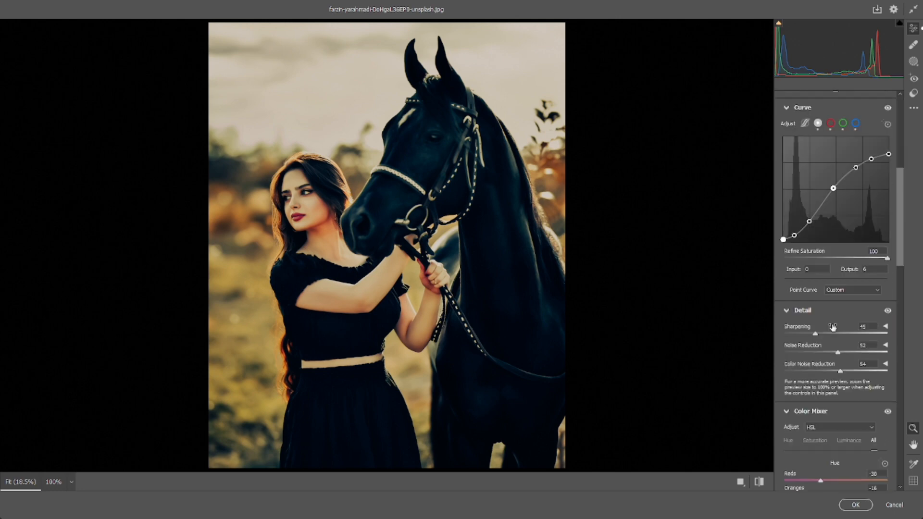
{"action": "left_click_drag", "start_coordinate": [838, 352], "coordinate": [847, 354]}
Step: Set the yellows hue to -93 and greens hue to -99, and reduce their saturations to -64 and -65 in the color mixer
{"action": "scroll", "coordinate": [845, 345], "scroll_direction": "down", "scroll_amount": 6}
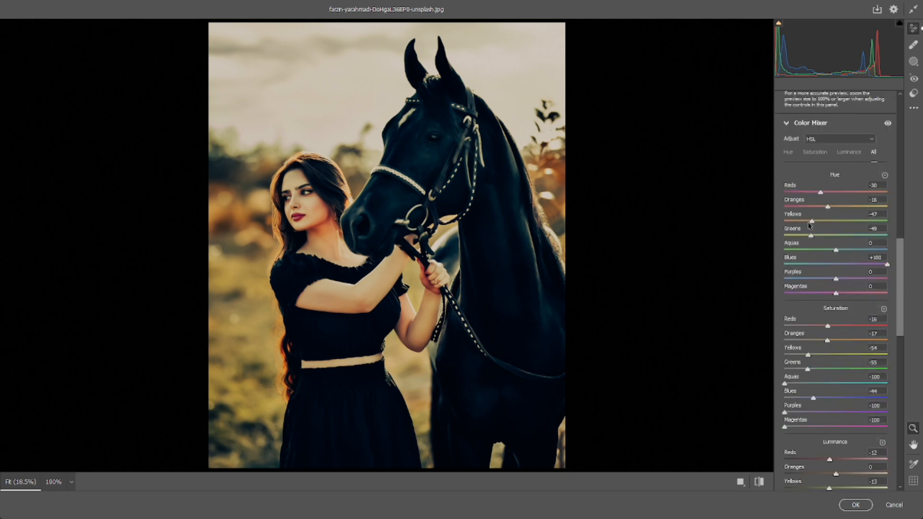
{"action": "left_click_drag", "start_coordinate": [809, 223], "coordinate": [788, 225]}
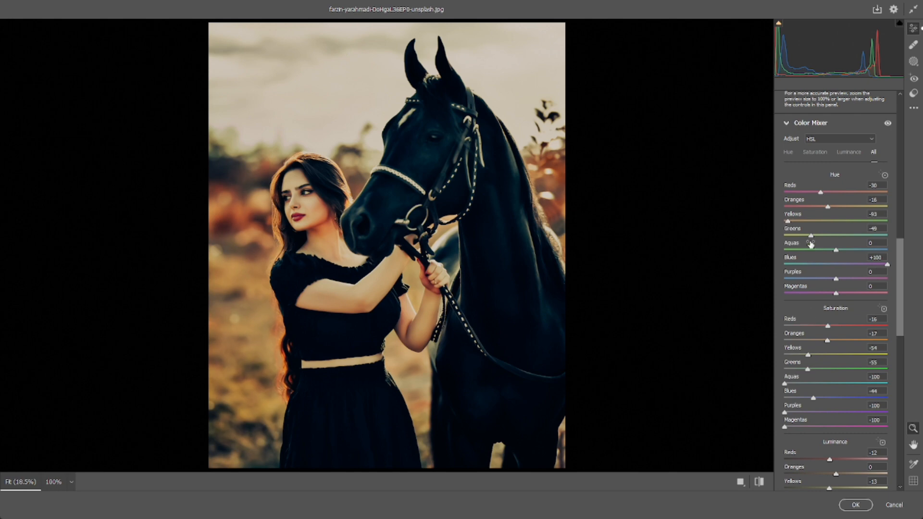
{"action": "left_click_drag", "start_coordinate": [812, 235], "coordinate": [806, 255]}
{"action": "scroll", "coordinate": [840, 280], "scroll_direction": "down", "scroll_amount": 3}
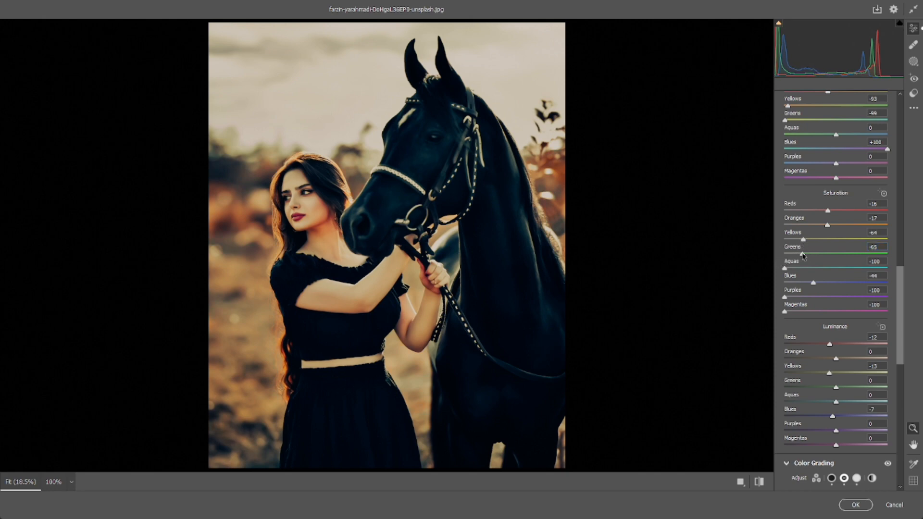
Step: Compare the graded portrait with the original using the before/after views
{"action": "left_click", "coordinate": [759, 482]}
{"action": "left_click", "coordinate": [758, 481]}
{"action": "left_click", "coordinate": [759, 482]}
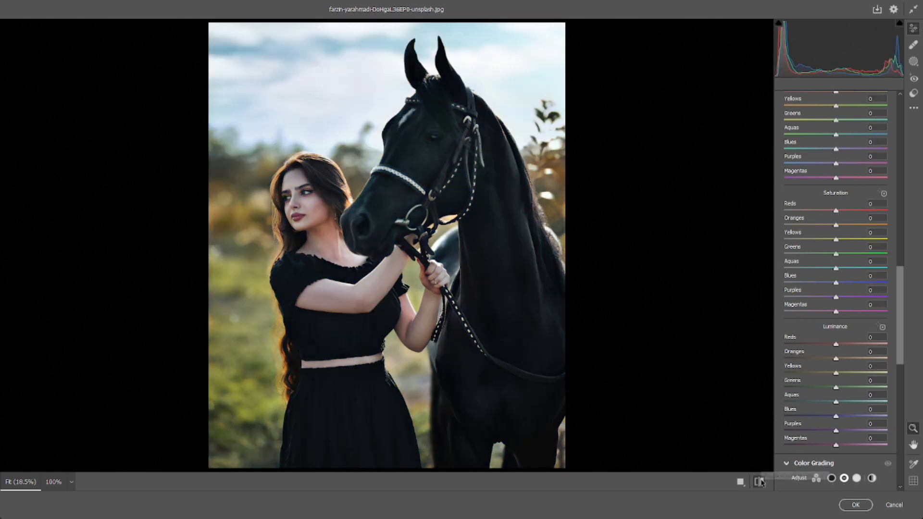
{"action": "left_click", "coordinate": [759, 482]}
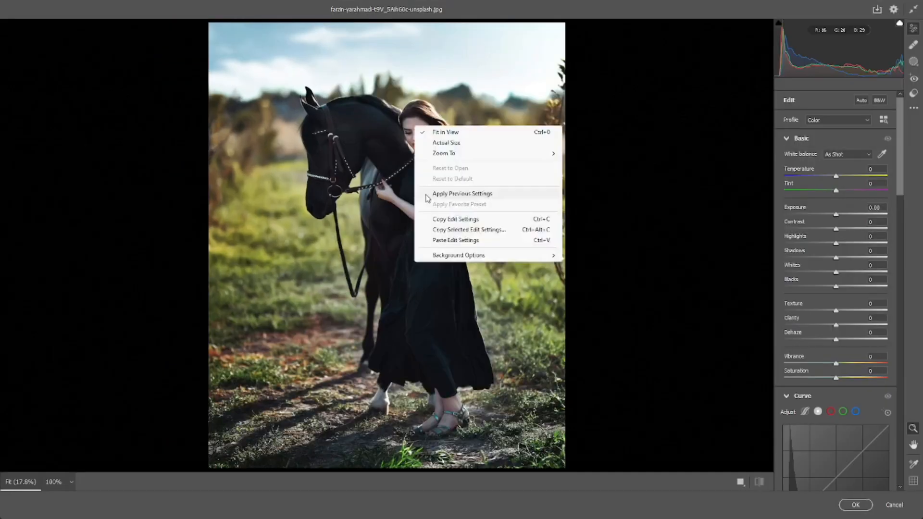
Step: Apply the previous Camera Raw settings to the full-length horse photo and to the closer portrait beside the horse's head
{"action": "left_click", "coordinate": [426, 194]}
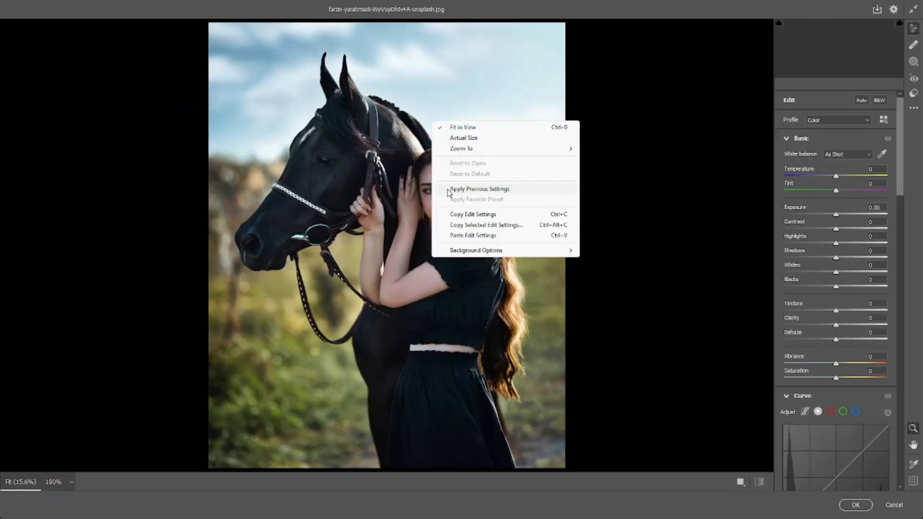
{"action": "left_click", "coordinate": [449, 189]}
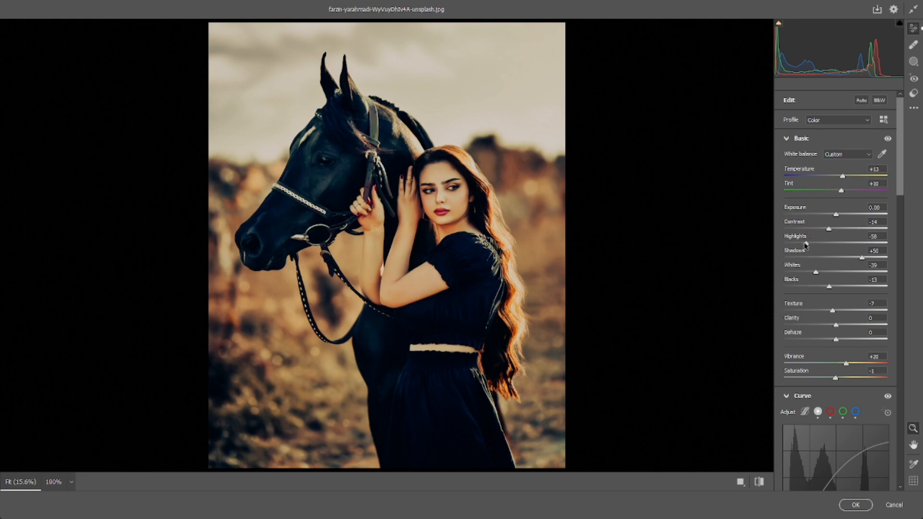
Step: Lower the highlights to -69 and the whites to -56 on the closer portrait
{"action": "left_click_drag", "start_coordinate": [806, 244], "coordinate": [791, 244]}
{"action": "key", "text": "ctrl+z"}
{"action": "left_click", "coordinate": [818, 271]}
{"action": "left_click_drag", "start_coordinate": [808, 244], "coordinate": [816, 272]}
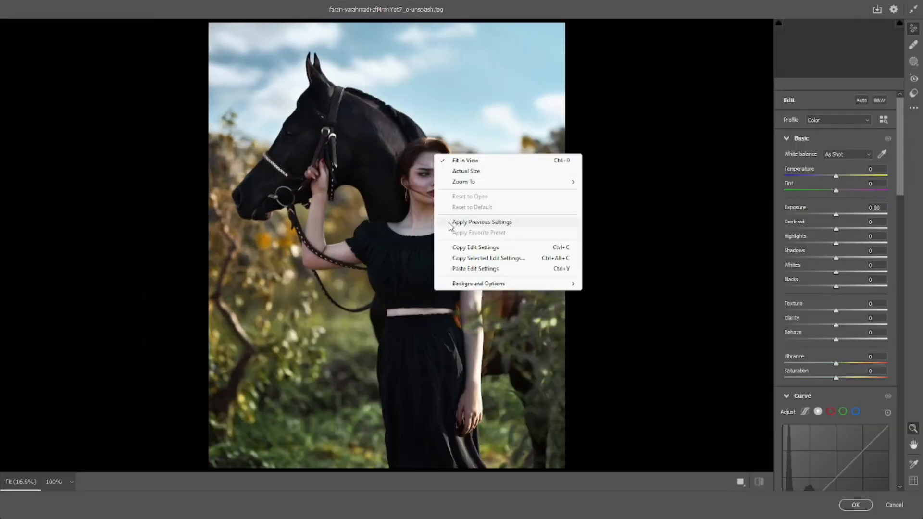
Step: Apply the previous settings to the photo of the woman holding the horse's bridle and commit the Camera Raw filter
{"action": "left_click", "coordinate": [481, 222]}
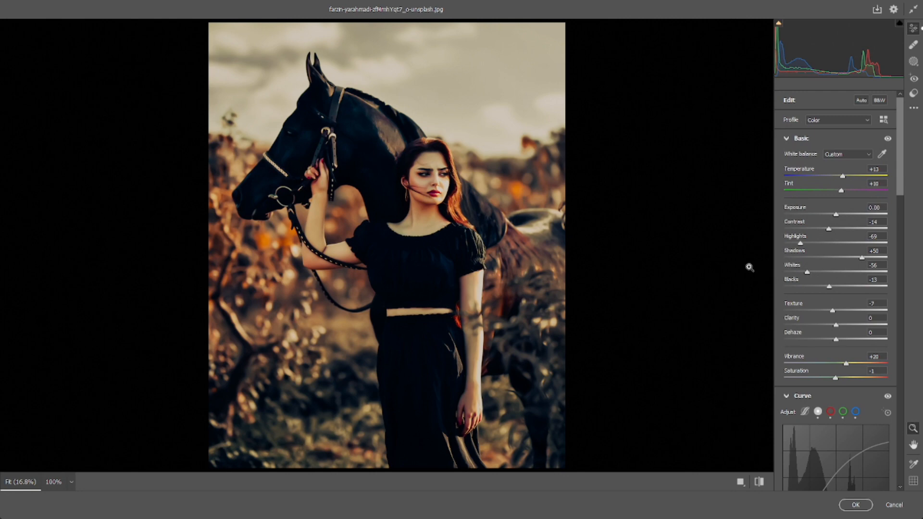
{"action": "key", "text": "Return"}
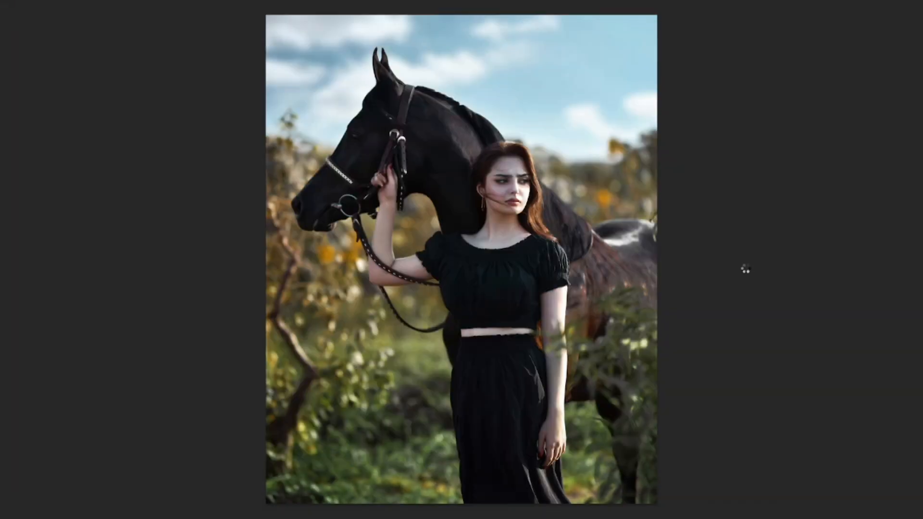